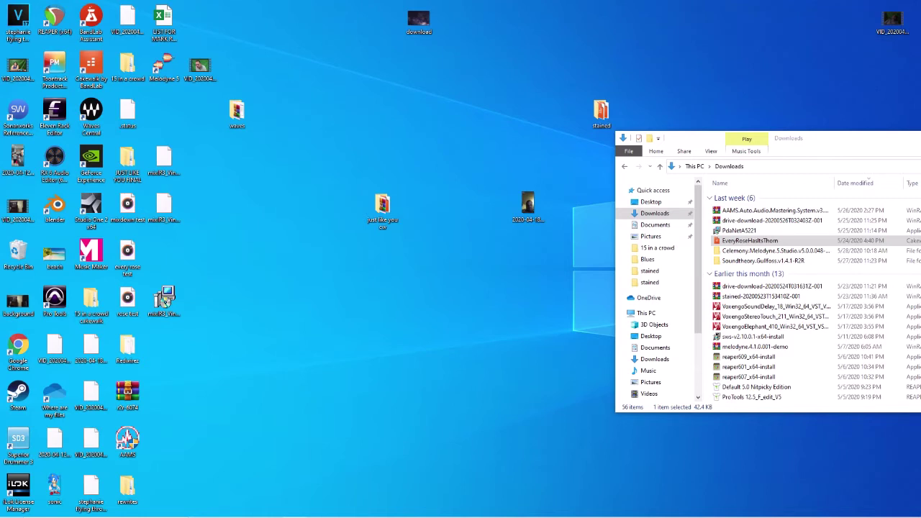
# Step: Launch Cakewalk and create a new project from the Basic.cwt template, accepting the suggested audio format
pyautogui.doubleClick(91, 69)
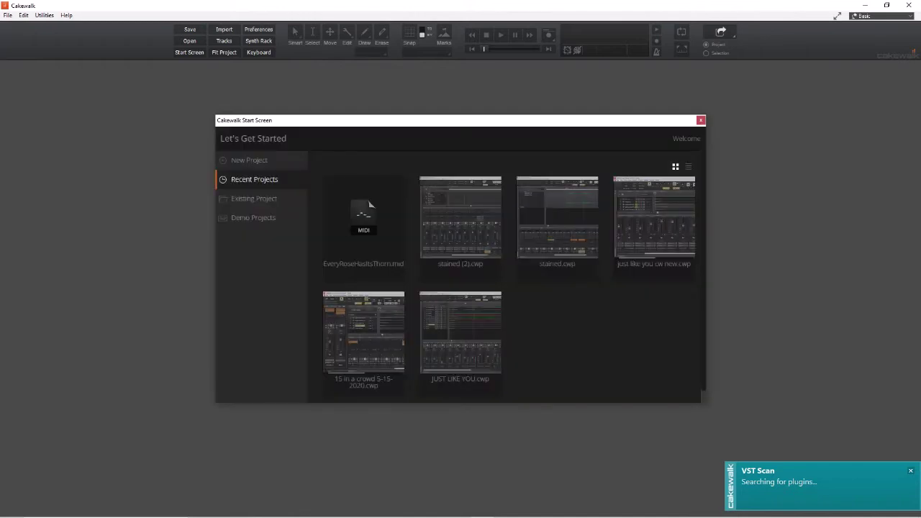
pyautogui.click(249, 160)
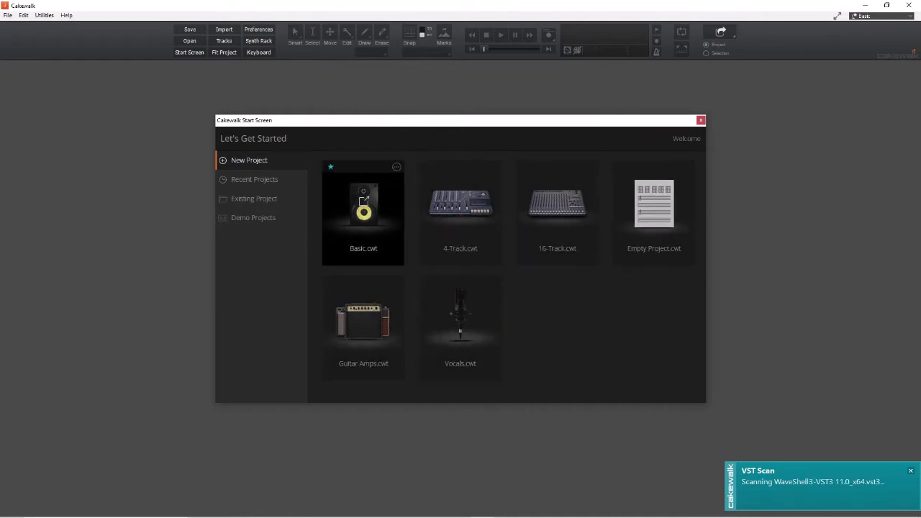
pyautogui.click(364, 201)
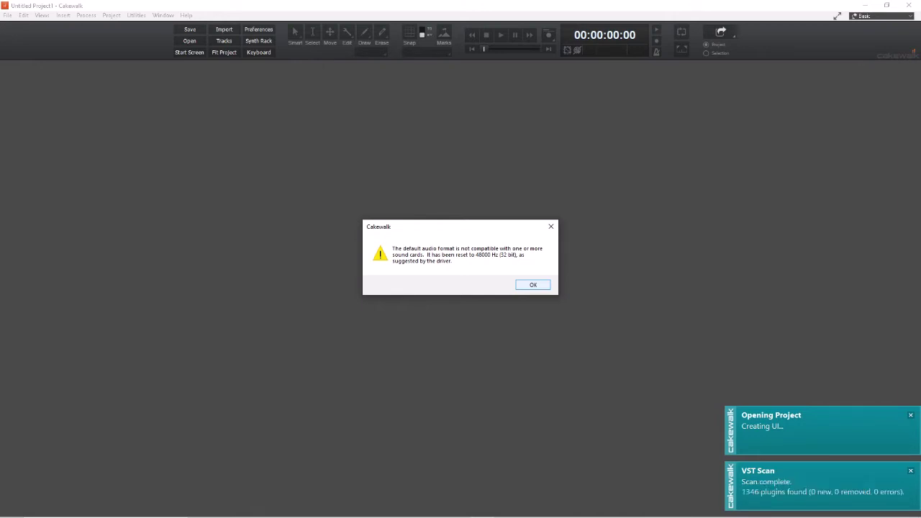
pyautogui.press('Return')
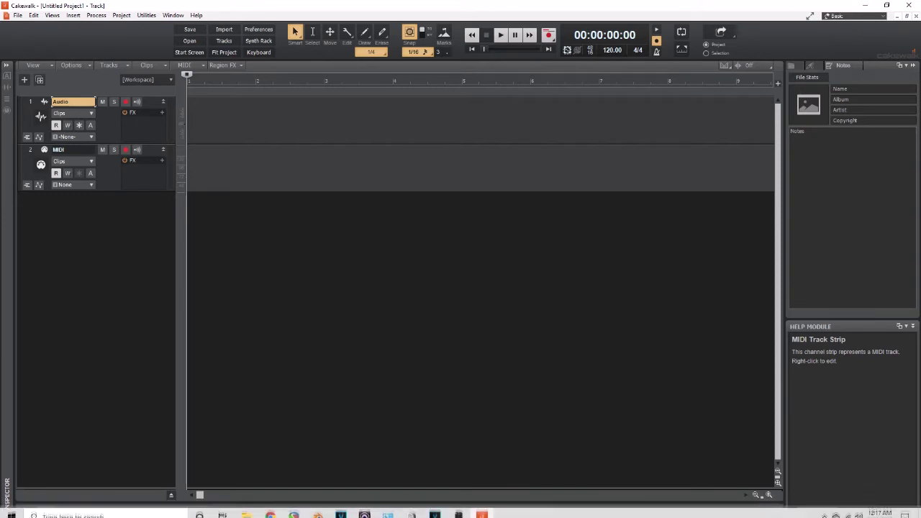
# Step: Show the console and select the Master, Metronome and Preview buses in turn
pyautogui.click(32, 510)
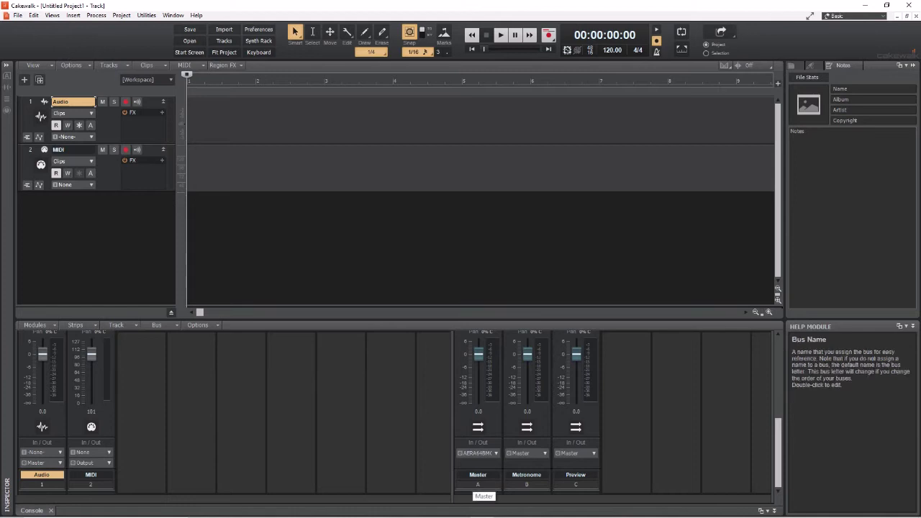
pyautogui.click(477, 475)
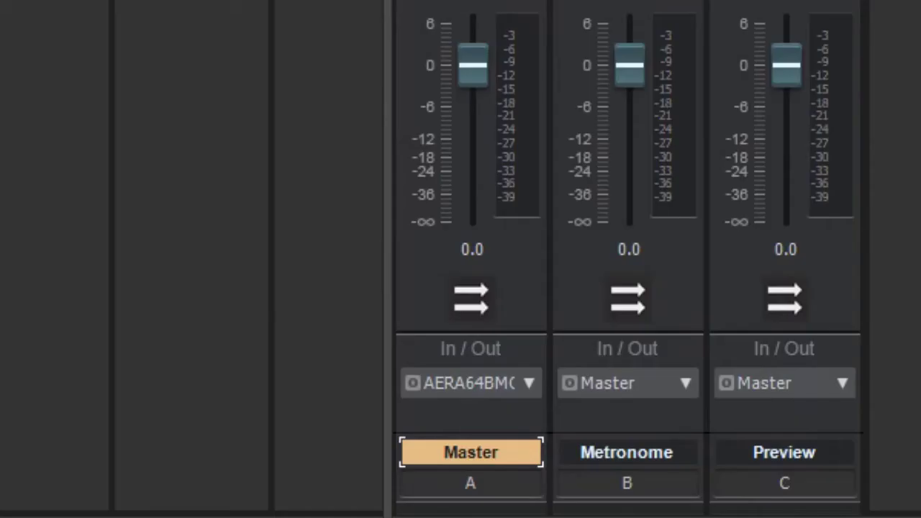
pyautogui.click(627, 453)
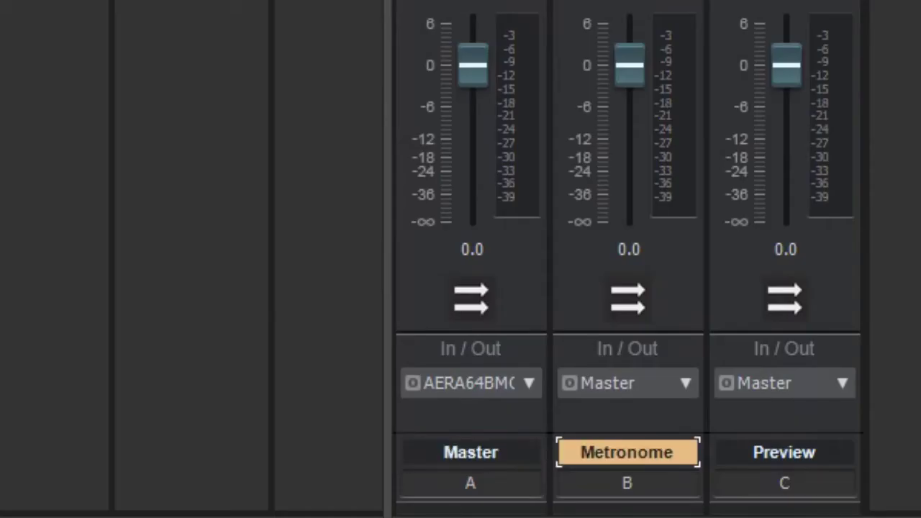
pyautogui.click(784, 453)
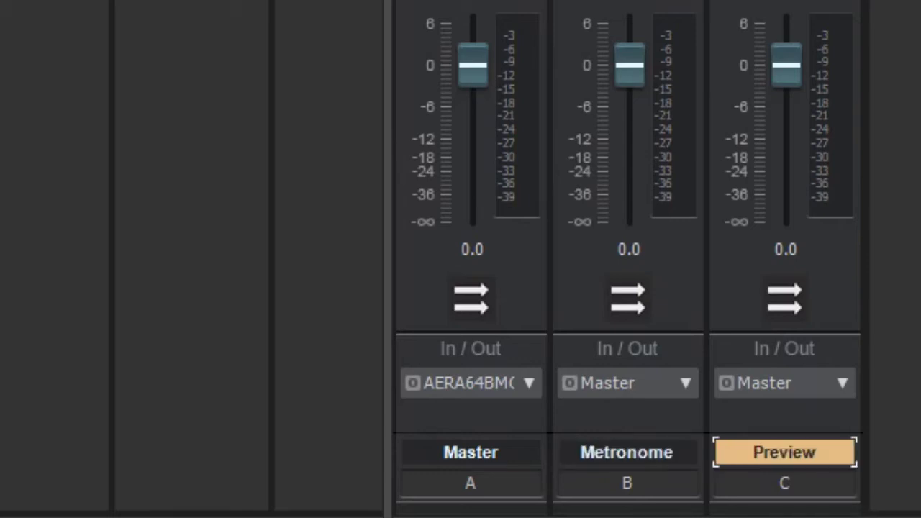
# Step: Examine the bus strips' gain, ProChannel, FX, sends, fader and output modules in the console
pyautogui.scroll(5, 628, 216)
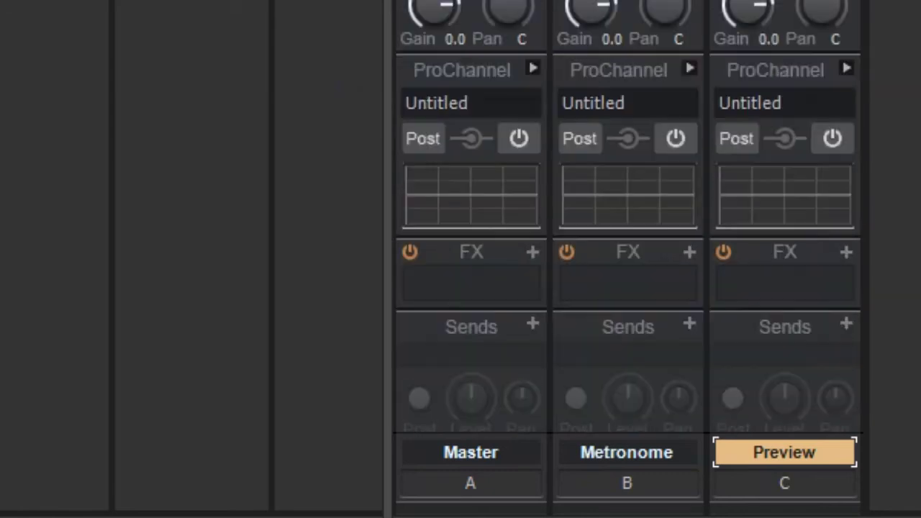
pyautogui.scroll(-5, 628, 216)
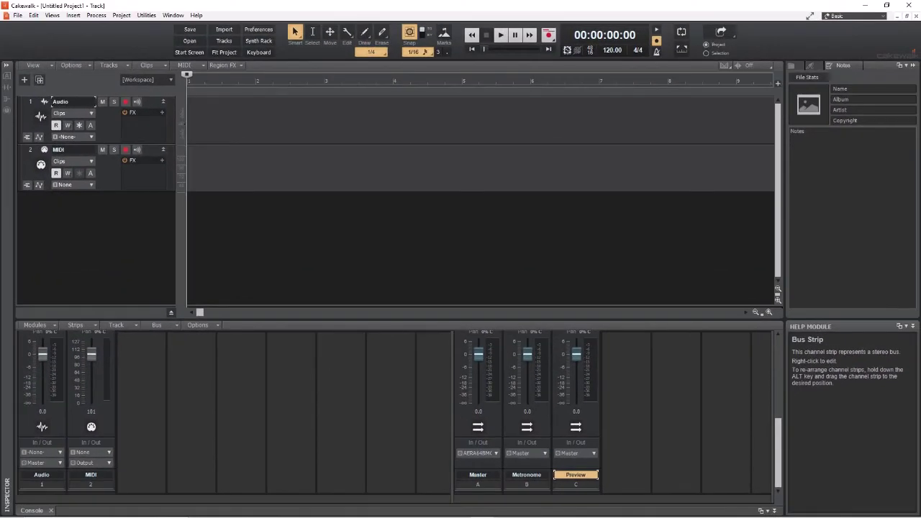
pyautogui.scroll(5, 396, 411)
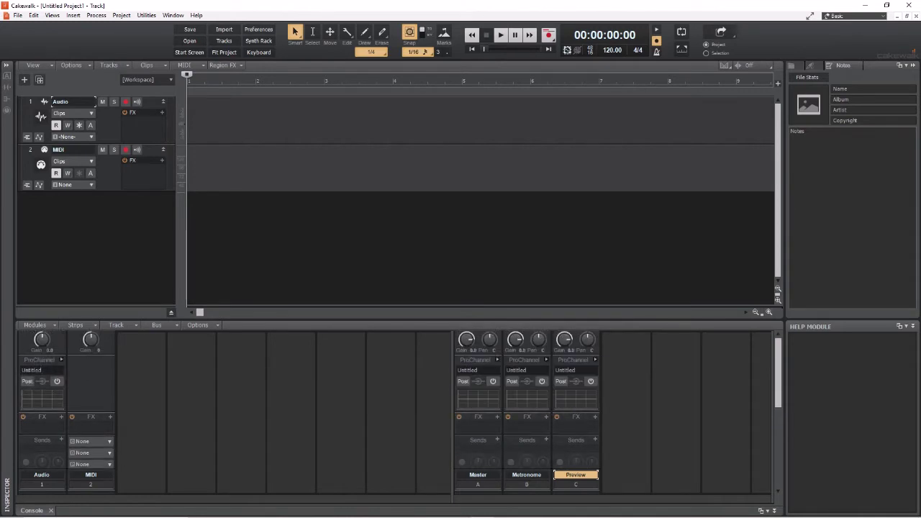
pyautogui.scroll(-5, 396, 411)
pyautogui.scroll(-3, 396, 410)
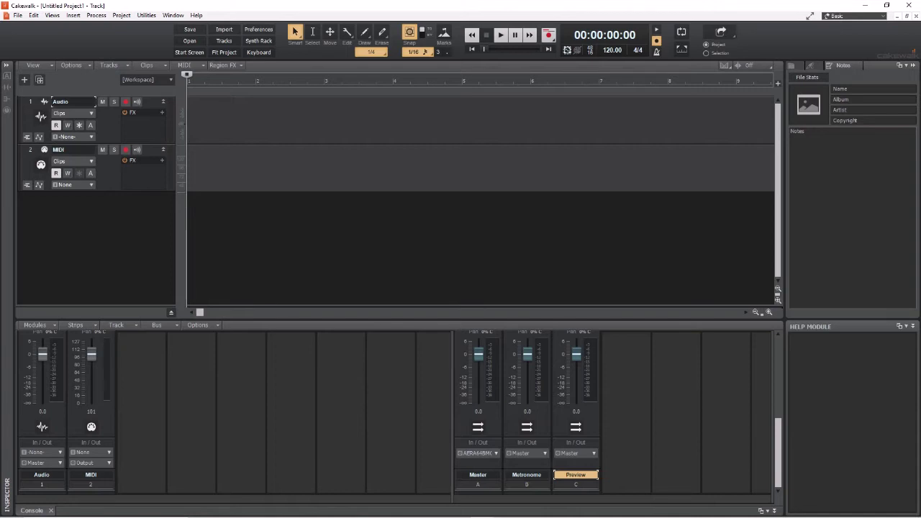
pyautogui.scroll(5, 395, 414)
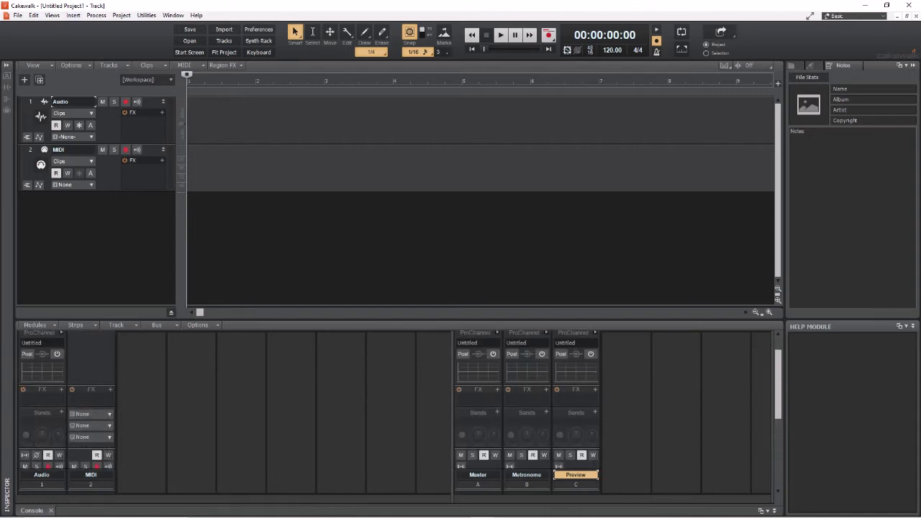
# Step: Close the untitled Basic project together with Cakewalk
pyautogui.press('alt')
pyautogui.click(18, 15)
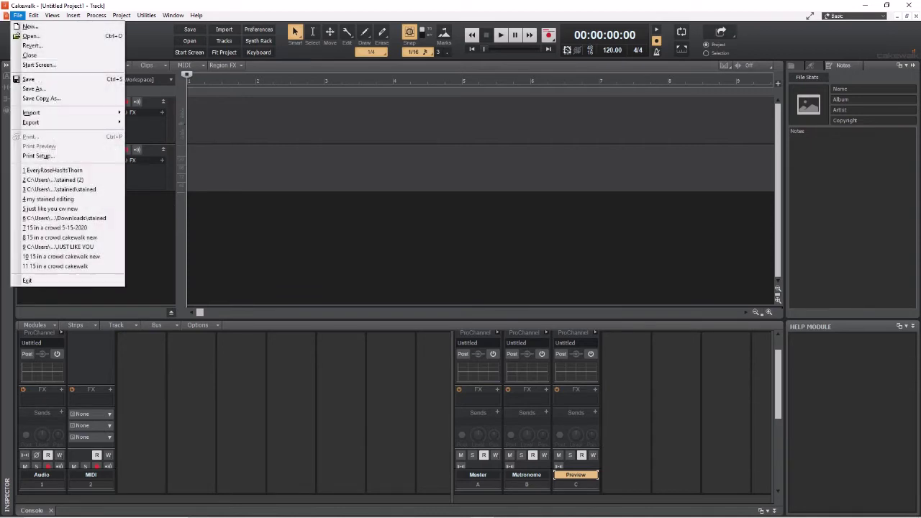
pyautogui.click(96, 15)
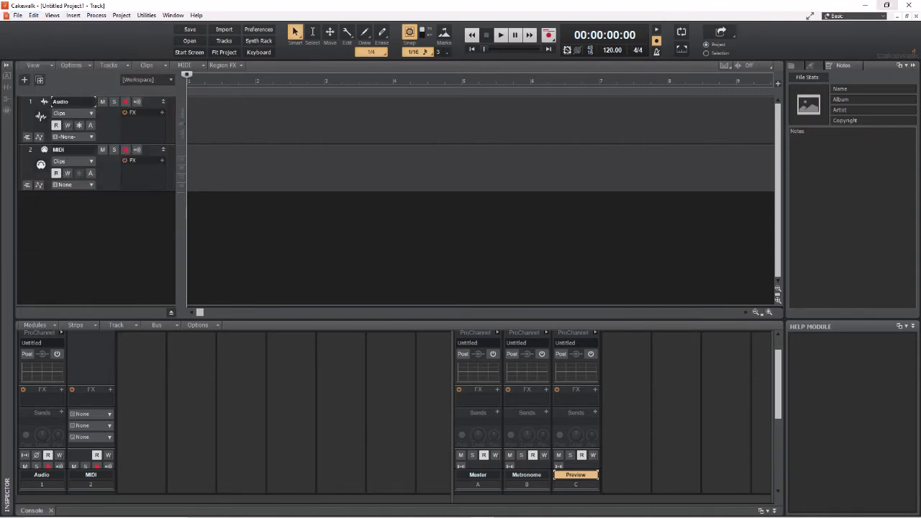
pyautogui.click(909, 5)
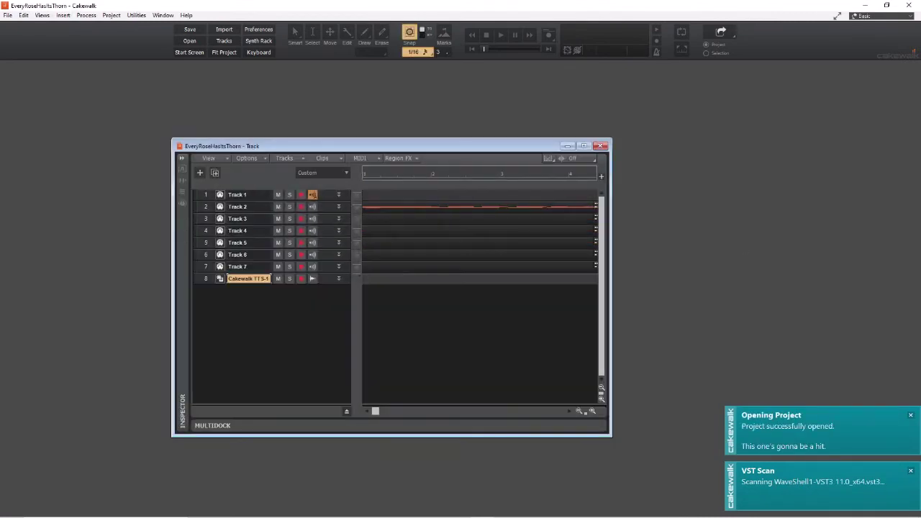
# Step: Maximize the EveryRoseHasItsThorn track view and show the console beneath it
pyautogui.click(584, 146)
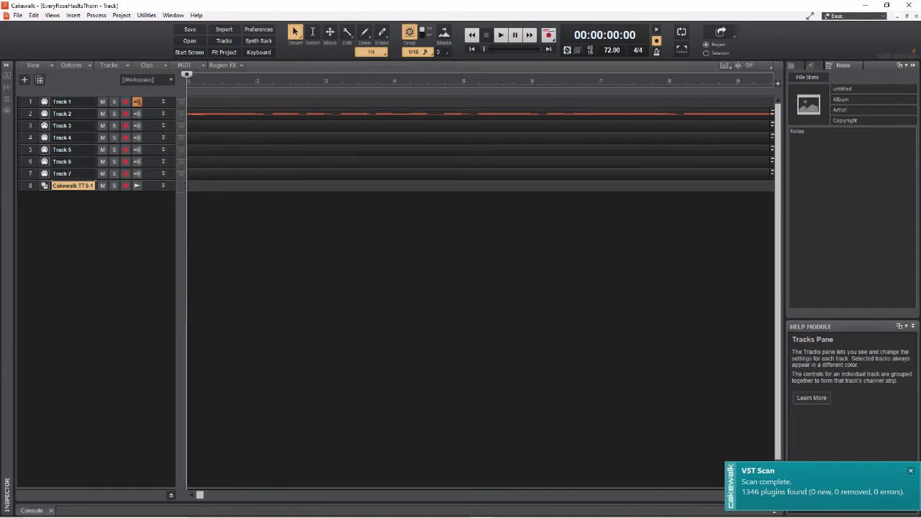
pyautogui.press('d')
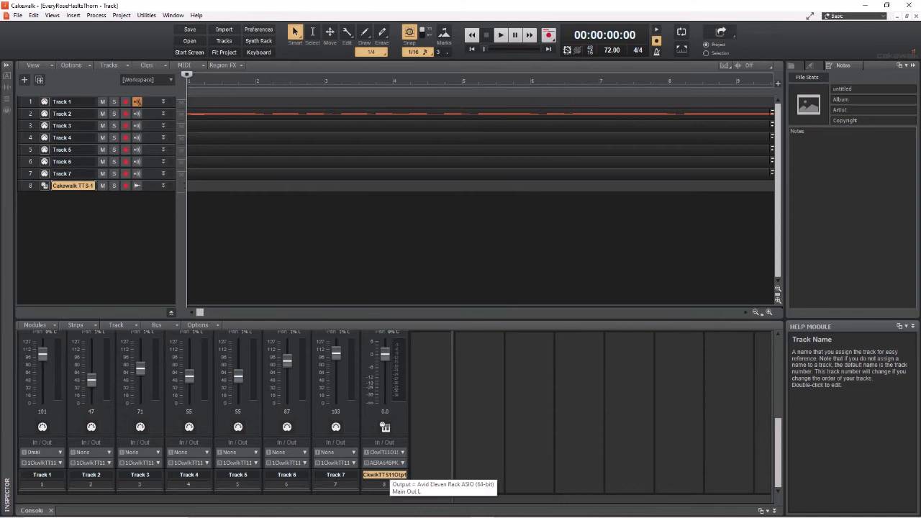
# Step: Review the output choices of the Cakewalk TTS-1 track and play a short passage of the song from 00:00:11:14
pyautogui.click(402, 463)
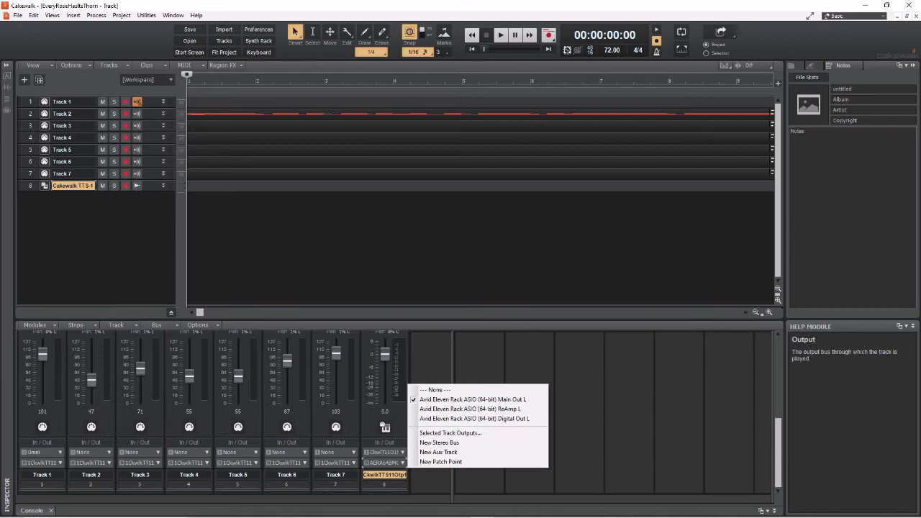
pyautogui.click(424, 241)
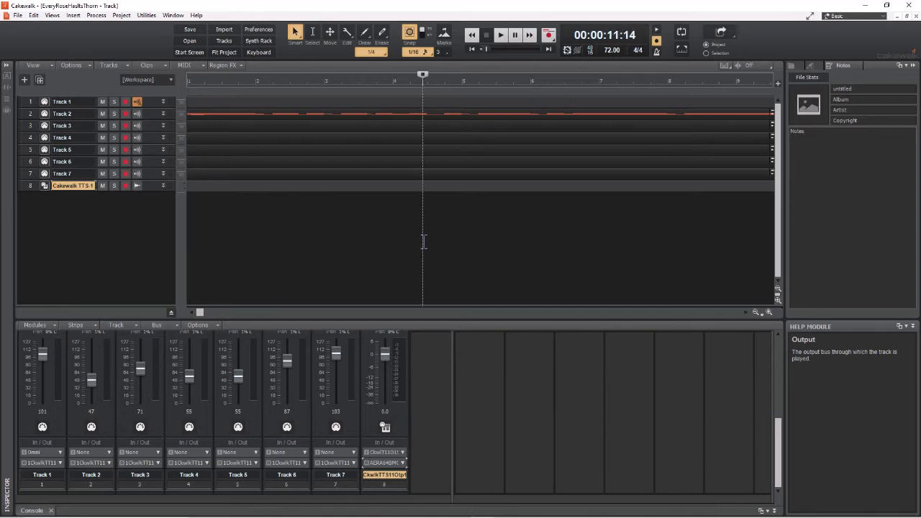
pyautogui.press('space')
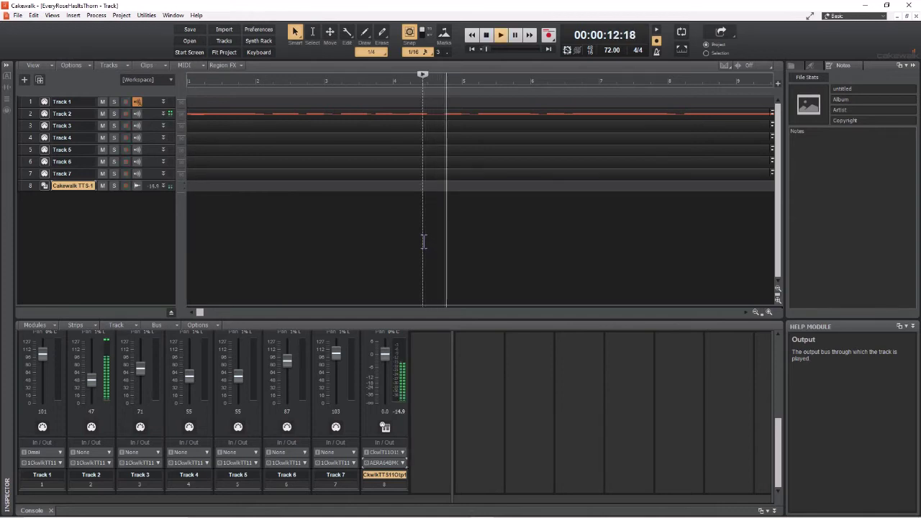
pyautogui.press('space')
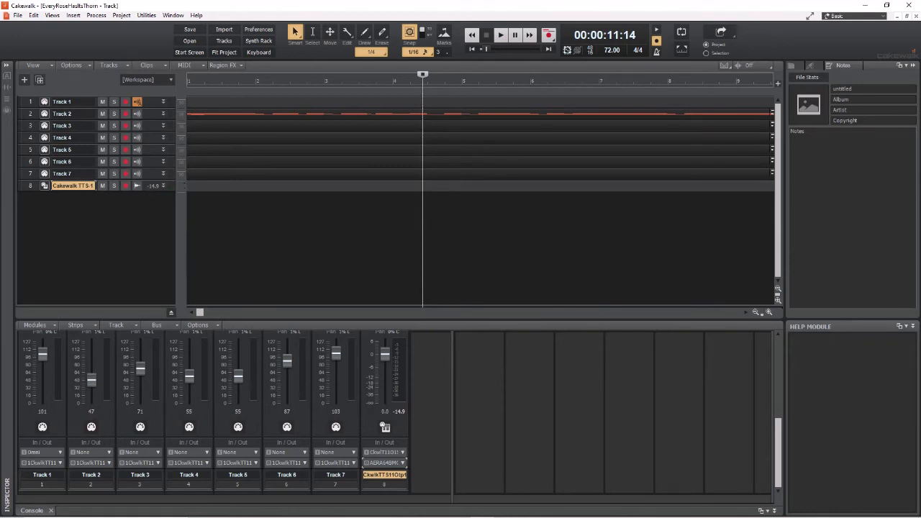
pyautogui.click(403, 463)
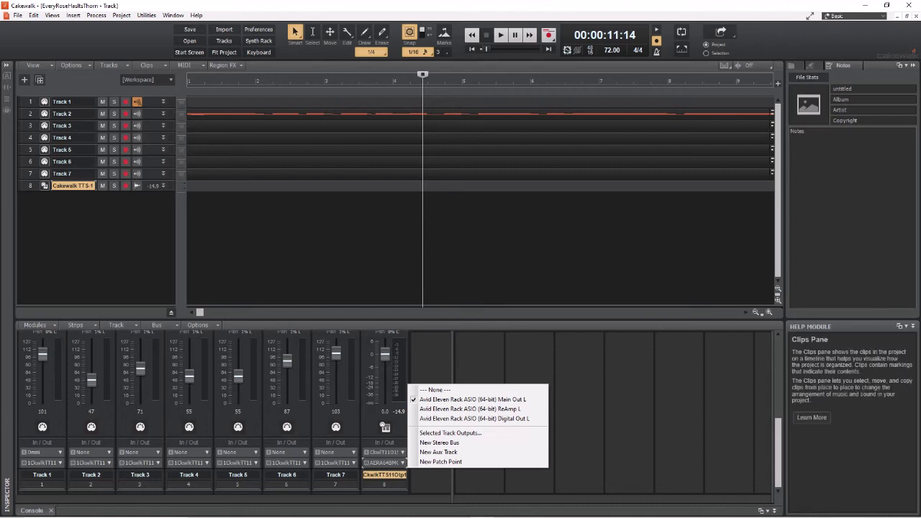
pyautogui.click(478, 248)
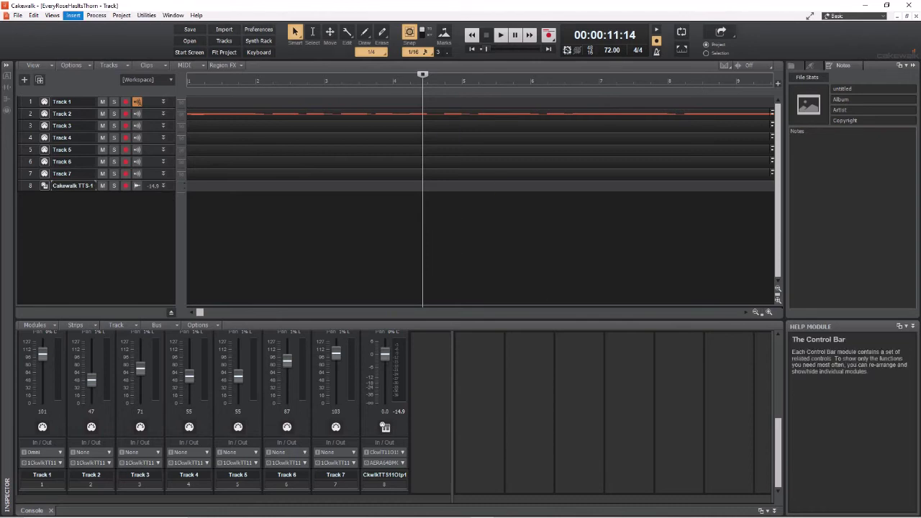
# Step: Insert a stereo bus and rename it Dufus
pyautogui.click(73, 15)
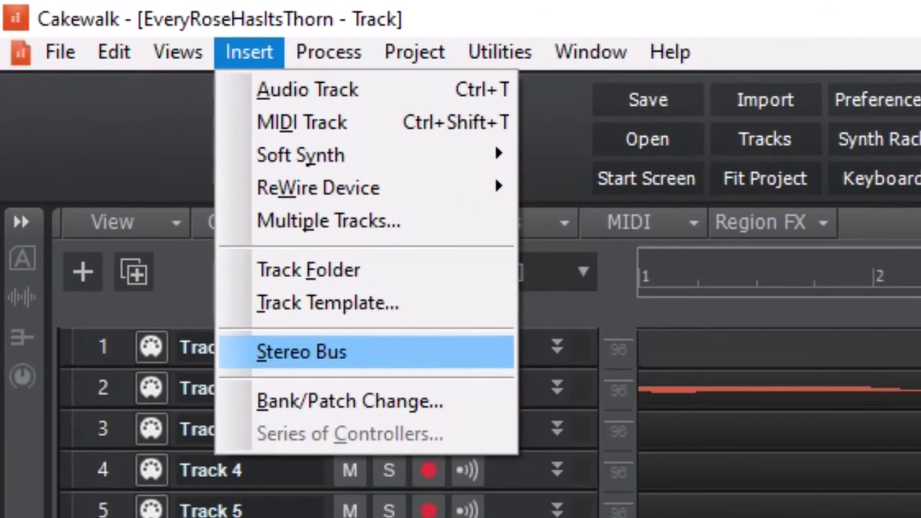
pyautogui.click(301, 352)
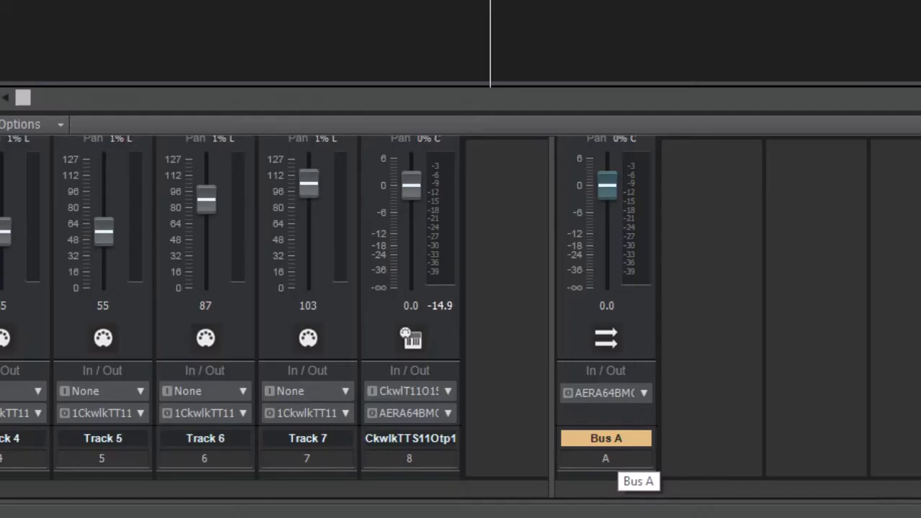
pyautogui.doubleClick(478, 475)
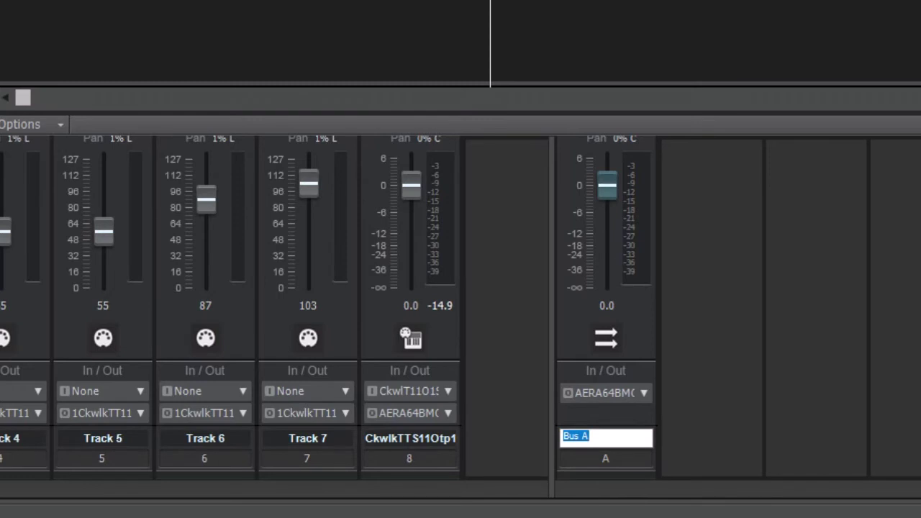
pyautogui.write('m')
pyautogui.press('BackSpace')
pyautogui.write('Master')
pyautogui.press('BackSpace')
pyautogui.press('BackSpace')
pyautogui.press('BackSpace')
pyautogui.press('BackSpace')
pyautogui.press('BackSpace')
pyautogui.press('BackSpace')
pyautogui.write('Dufus')
pyautogui.press('Return')
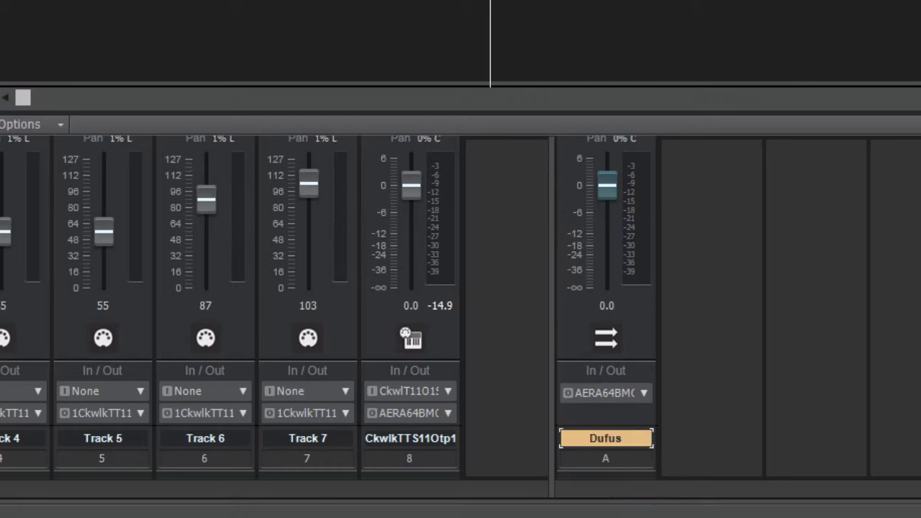
pyautogui.click(606, 458)
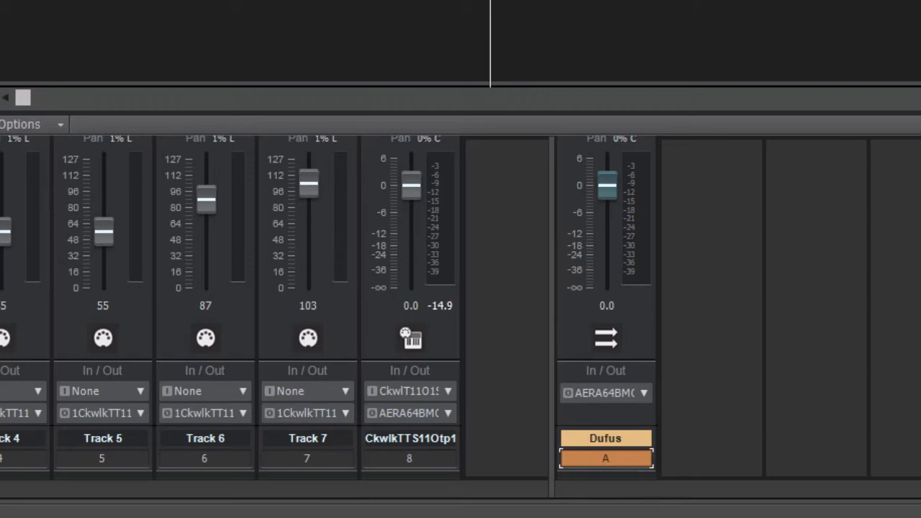
pyautogui.rightClick(637, 360)
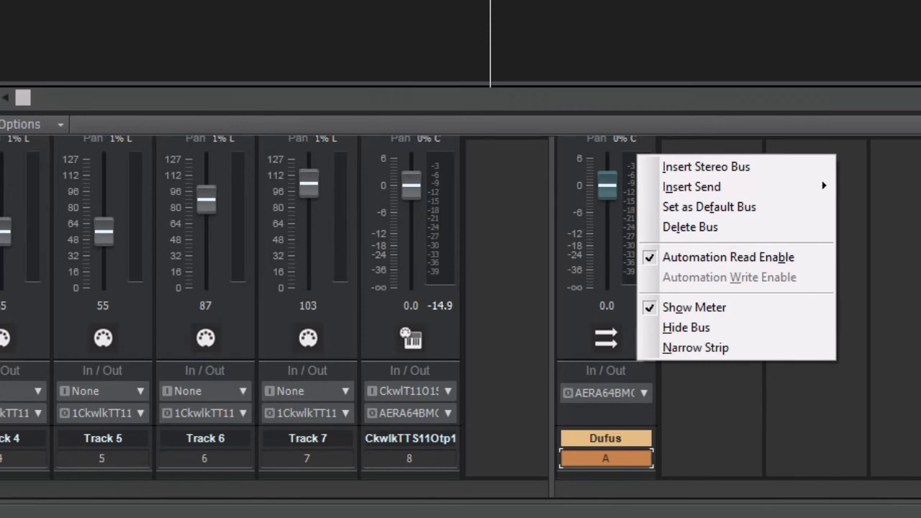
pyautogui.rightClick(624, 358)
pyautogui.rightClick(642, 320)
pyautogui.press('Escape')
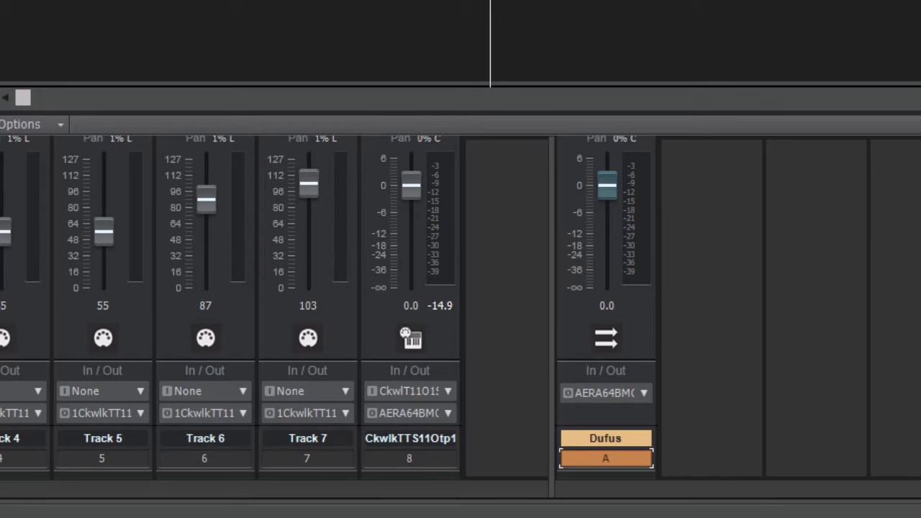
pyautogui.rightClick(634, 335)
pyautogui.press('Escape')
pyautogui.rightClick(625, 153)
pyautogui.press('Escape')
pyautogui.rightClick(621, 341)
pyautogui.rightClick(601, 339)
pyautogui.rightClick(641, 335)
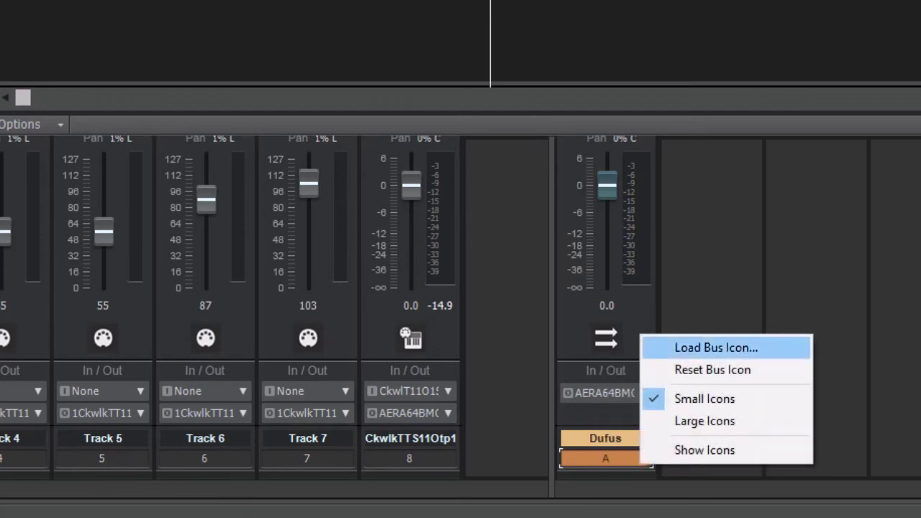
pyautogui.rightClick(663, 329)
# Step: Set the Dufus bus as the default bus and insert an audio track
pyautogui.rightClick(644, 369)
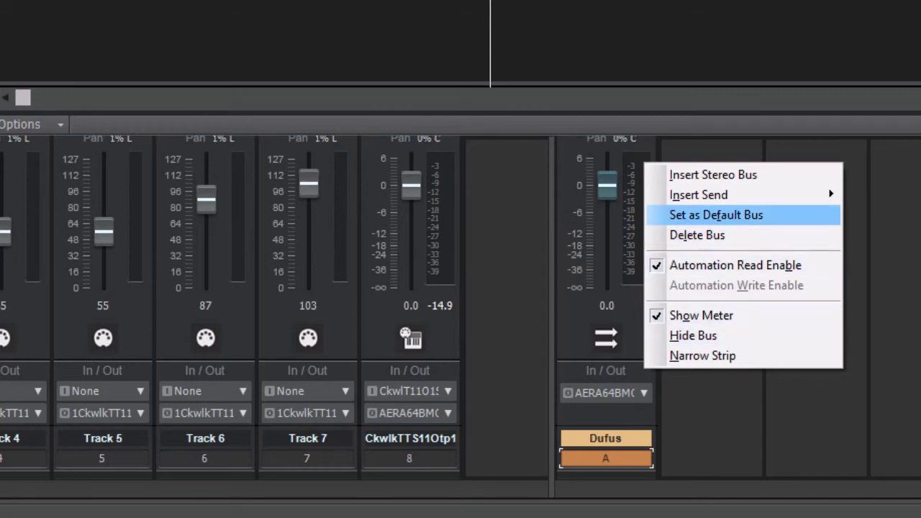
pyautogui.click(716, 215)
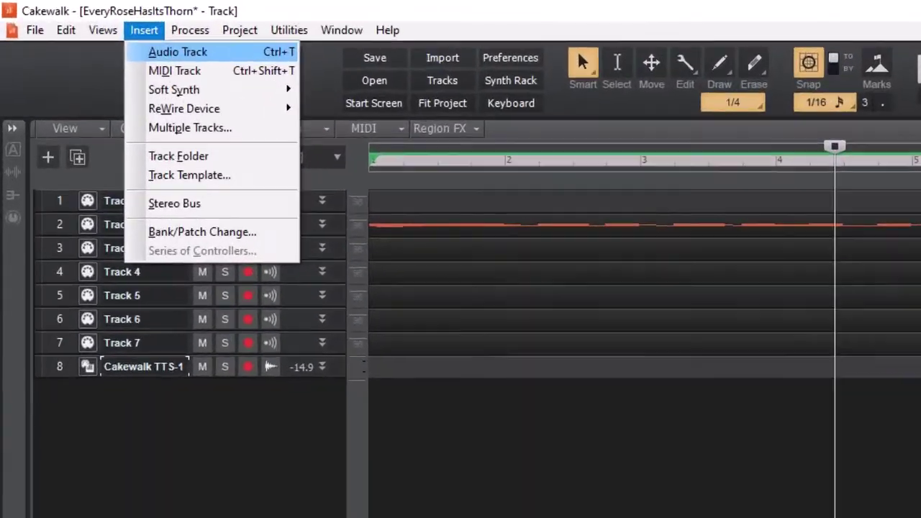
pyautogui.click(123, 31)
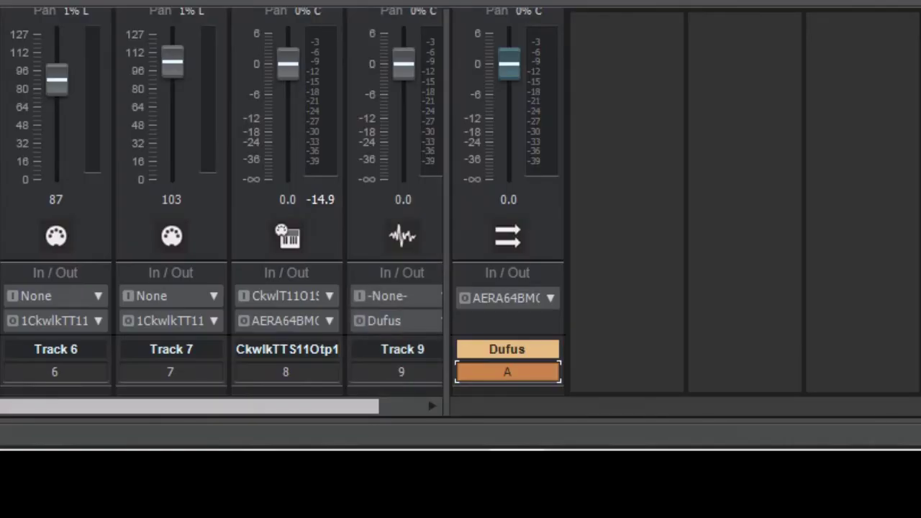
# Step: Route the output of the Cakewalk TTS-1 audio track to the Dufus bus
pyautogui.click(402, 349)
pyautogui.click(353, 321)
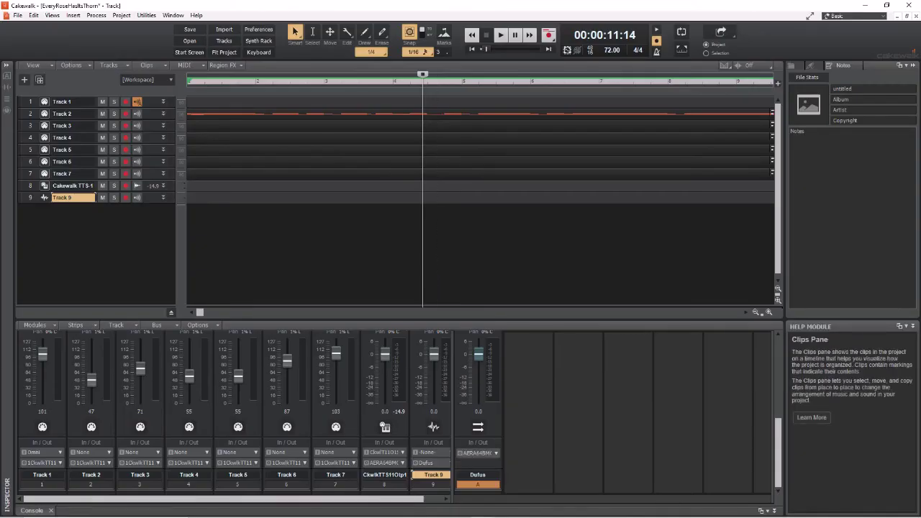
pyautogui.doubleClick(386, 475)
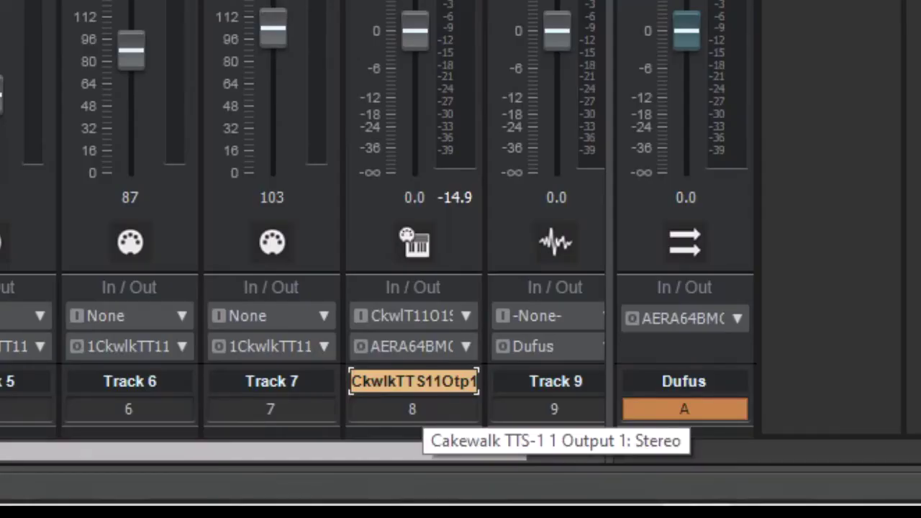
pyautogui.click(466, 347)
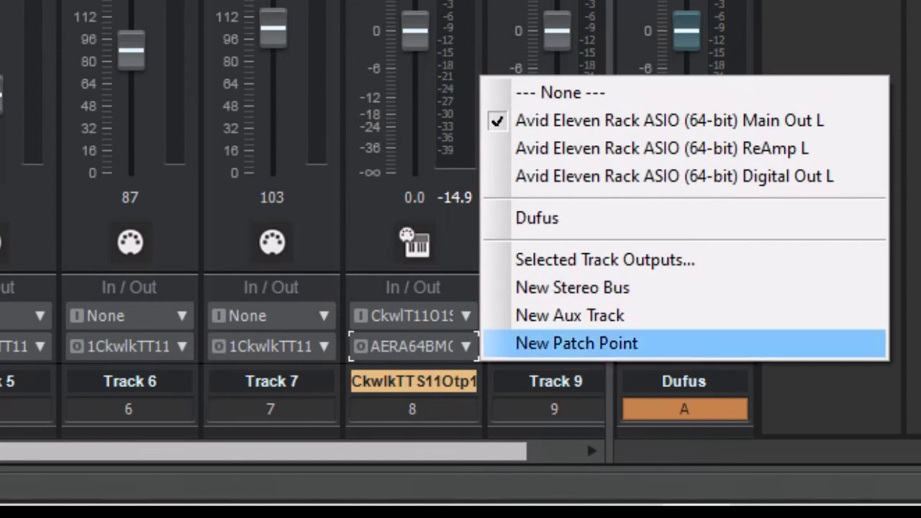
pyautogui.press('Return')
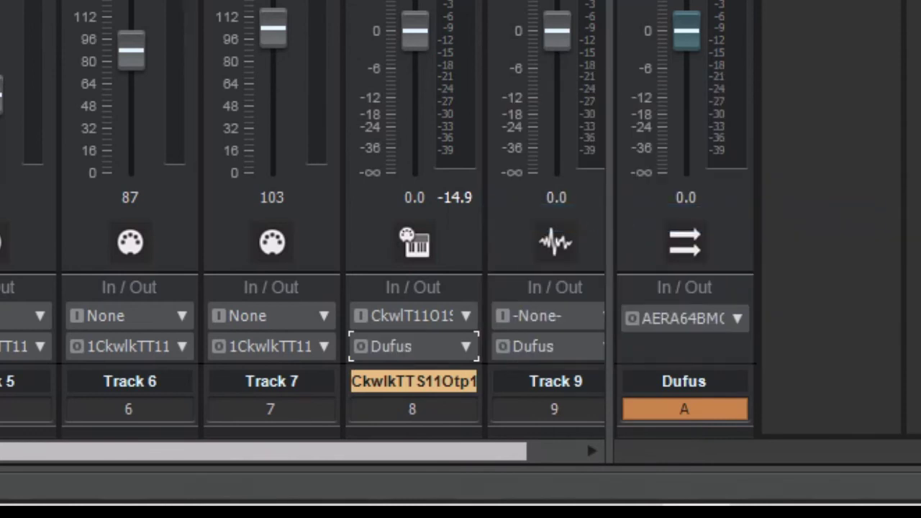
# Step: Set the Dufus bus output to Avid Eleven Rack ASIO (64-bit) ReAmp L and play the song from 00:01:10:00
pyautogui.click(737, 319)
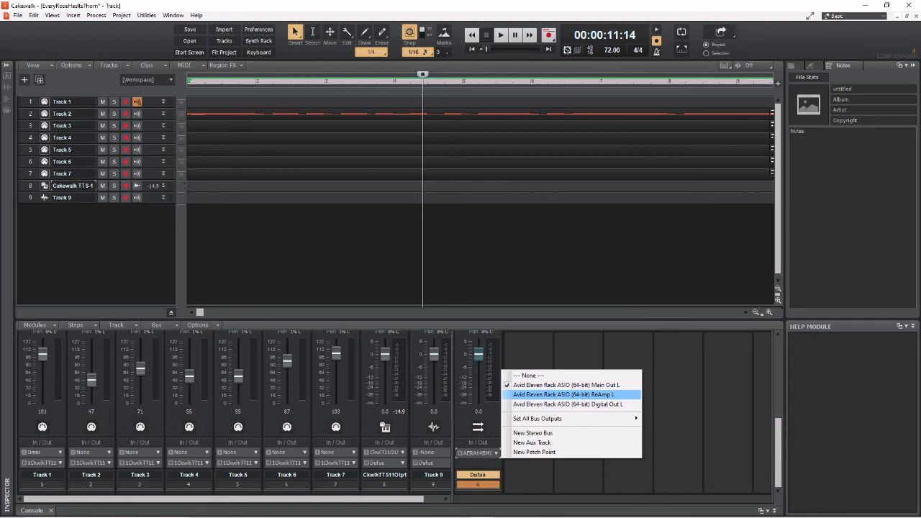
pyautogui.click(563, 394)
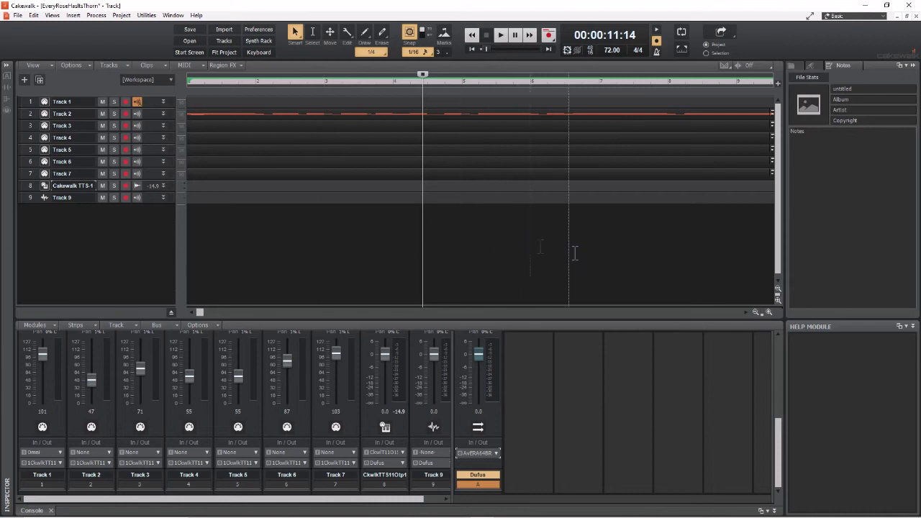
pyautogui.click(591, 186)
pyautogui.hotkey('ctrl', 'Left')
pyautogui.hotkey('ctrl', 'Left')
pyautogui.hotkey('ctrl', 'Left')
pyautogui.hotkey('ctrl', 'Left')
pyautogui.hotkey('ctrl', 'Left')
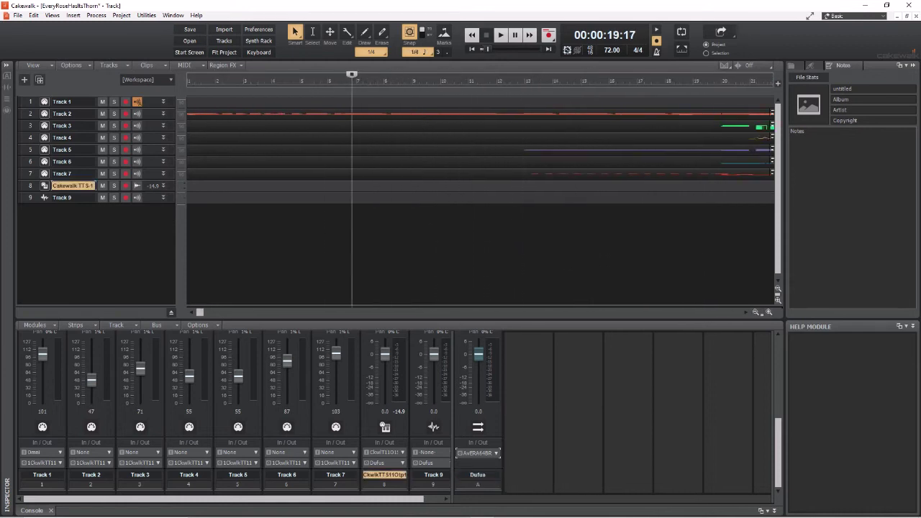
pyautogui.click(658, 276)
pyautogui.press('space')
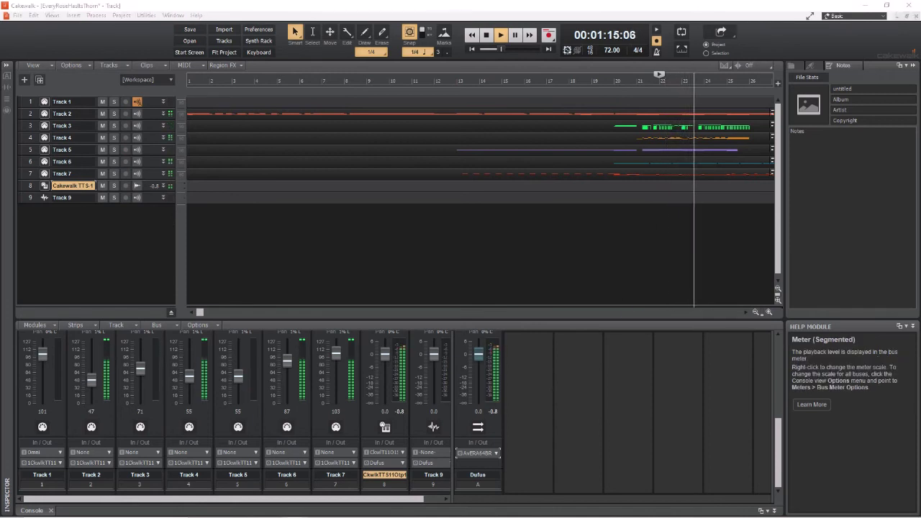
# Step: Lower the Dufus bus volume to about -19.8 dB during playback, look over its channel strip, and stop the song
pyautogui.moveTo(479, 355); pyautogui.dragTo(479, 387)
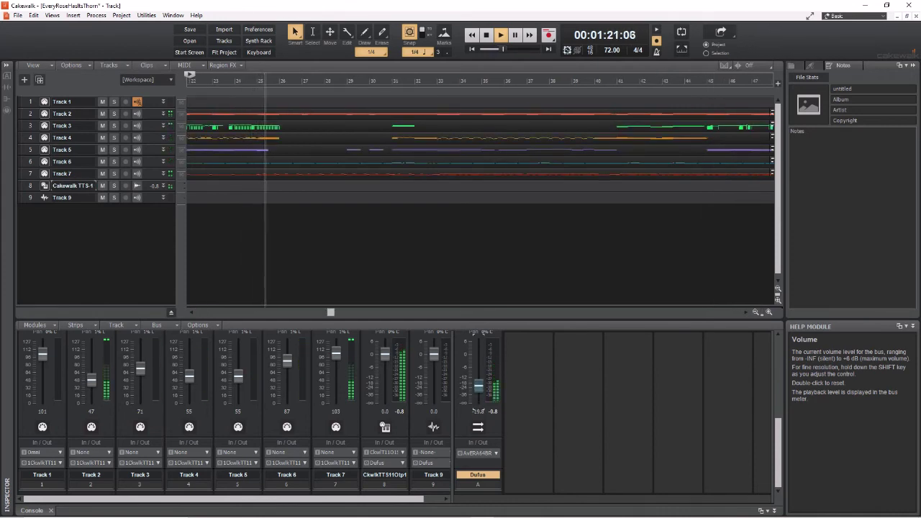
pyautogui.scroll(3, 396, 414)
pyautogui.scroll(2, 395, 414)
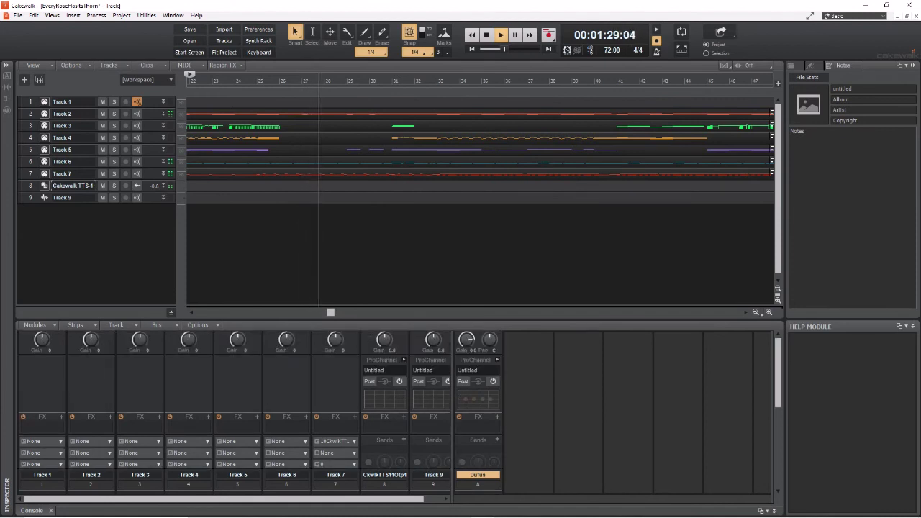
pyautogui.scroll(-3, 495, 429)
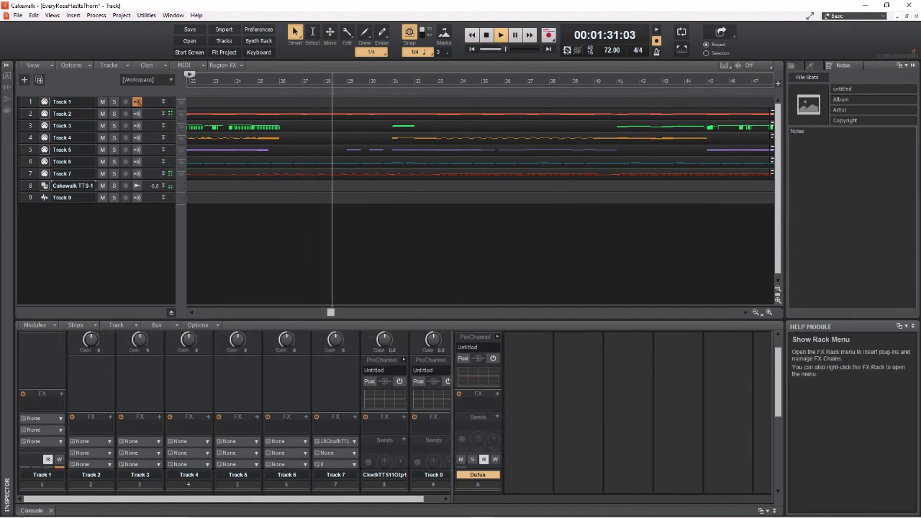
pyautogui.scroll(-3, 252, 396)
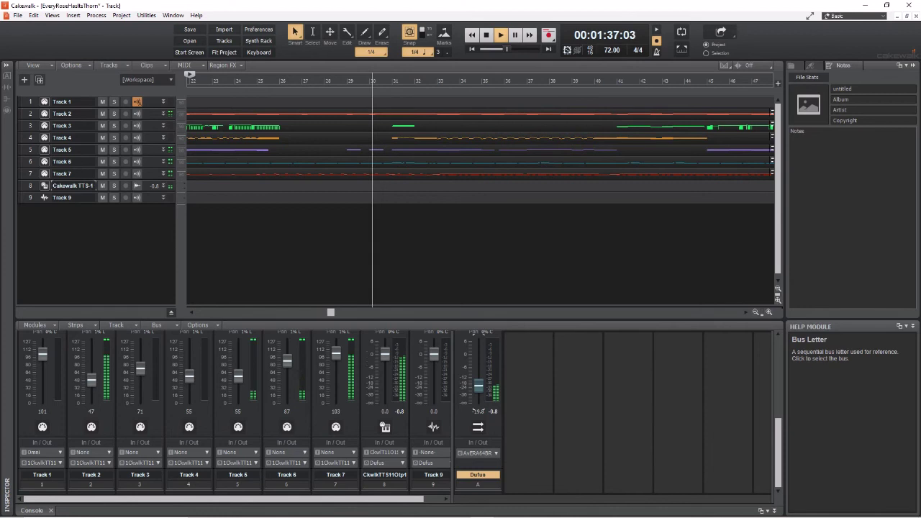
pyautogui.press('space')
# Step: Insert the SI-Drum Kit soft synth into the project
pyautogui.moveTo(408, 499); pyautogui.dragTo(428, 498)
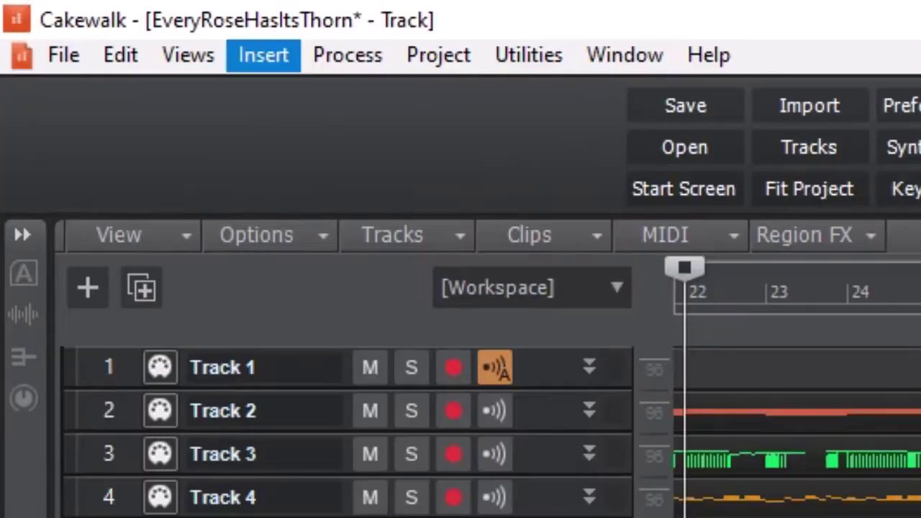
pyautogui.click(74, 15)
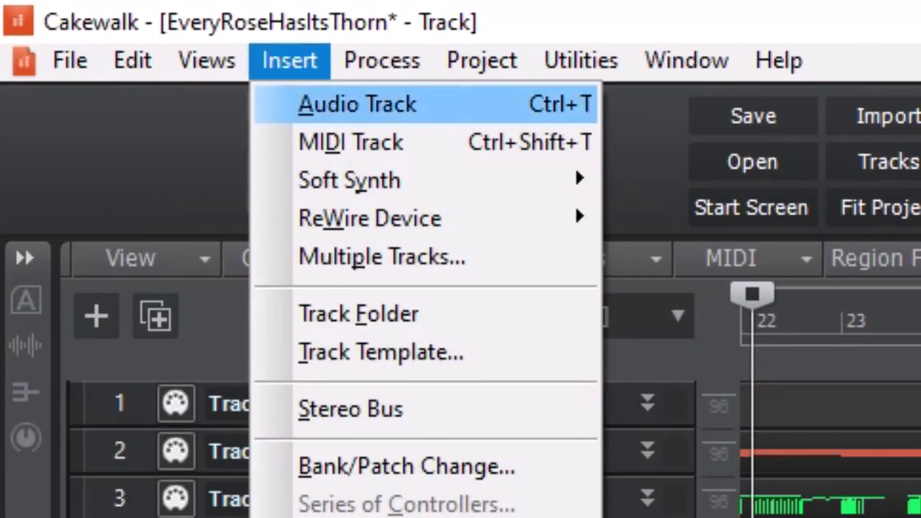
pyautogui.moveTo(349, 181)
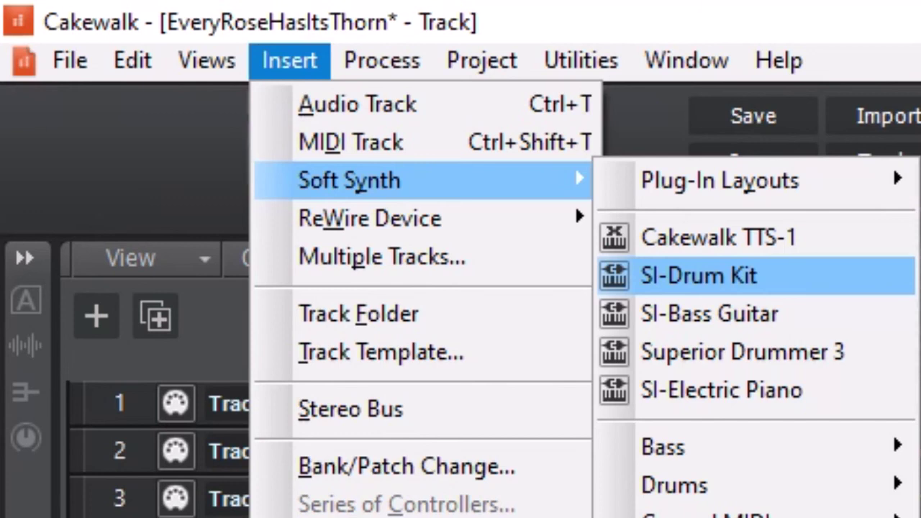
pyautogui.click(700, 276)
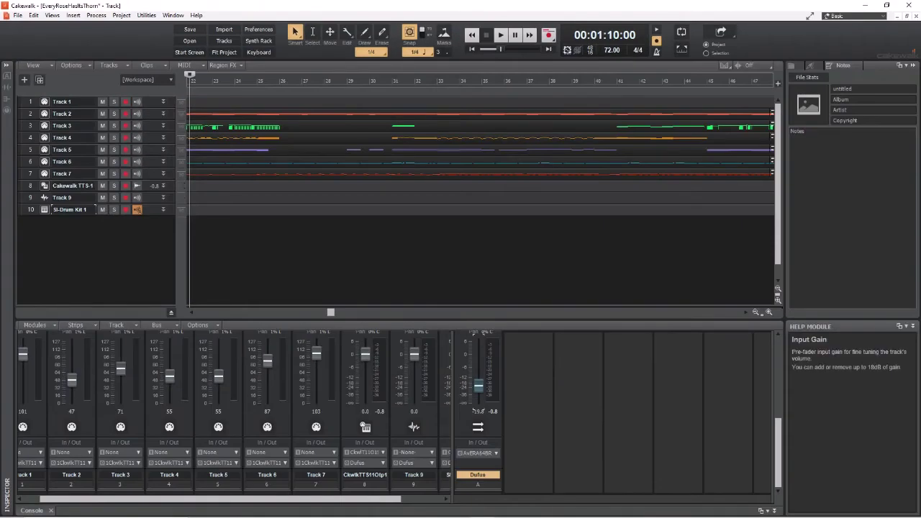
# Step: Check the output choices of the SI-Drum Kit 1 track and keep Dufus selected
pyautogui.moveTo(244, 499); pyautogui.dragTo(261, 499)
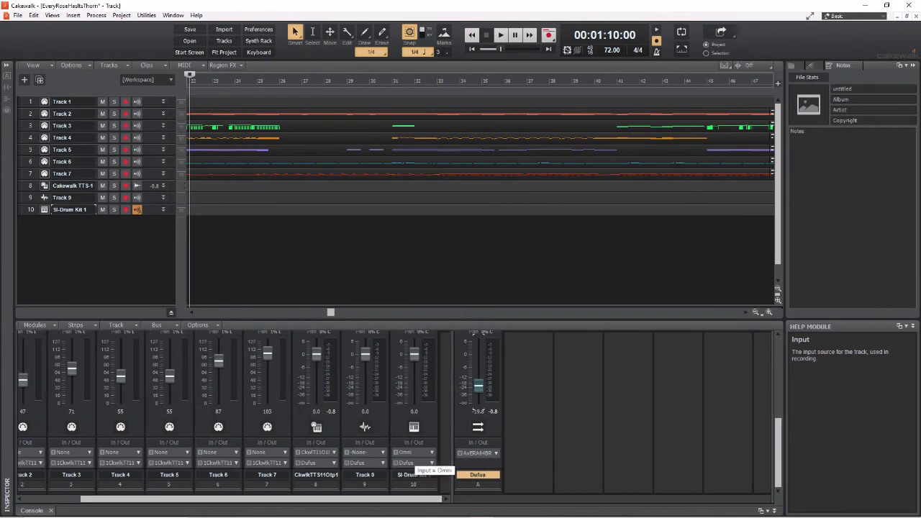
pyautogui.click(414, 475)
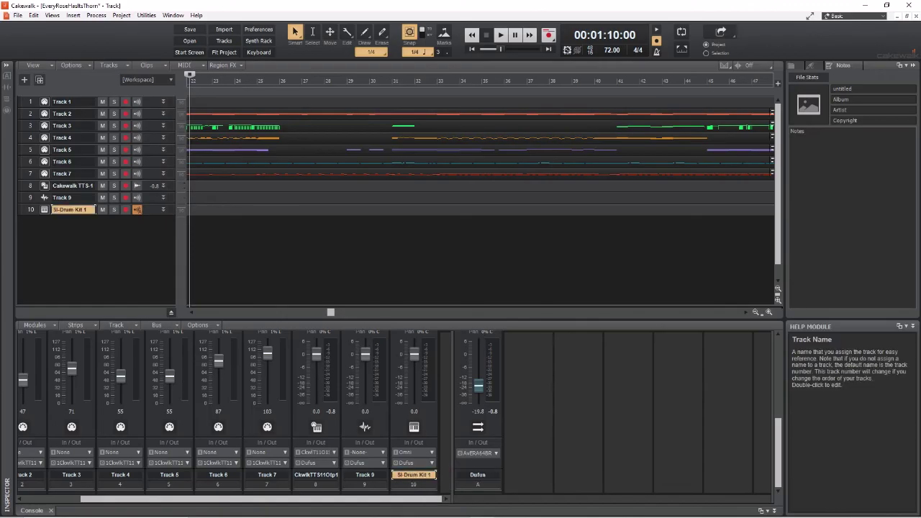
pyautogui.click(418, 463)
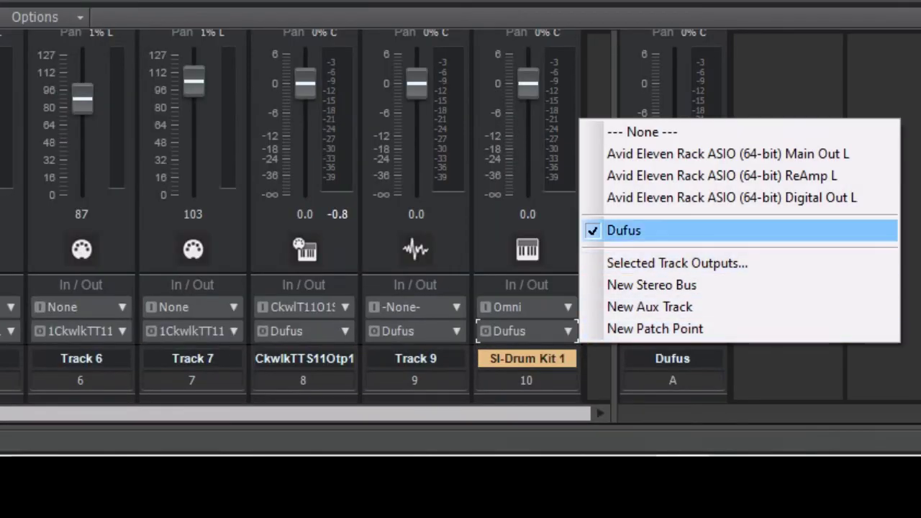
pyautogui.click(624, 230)
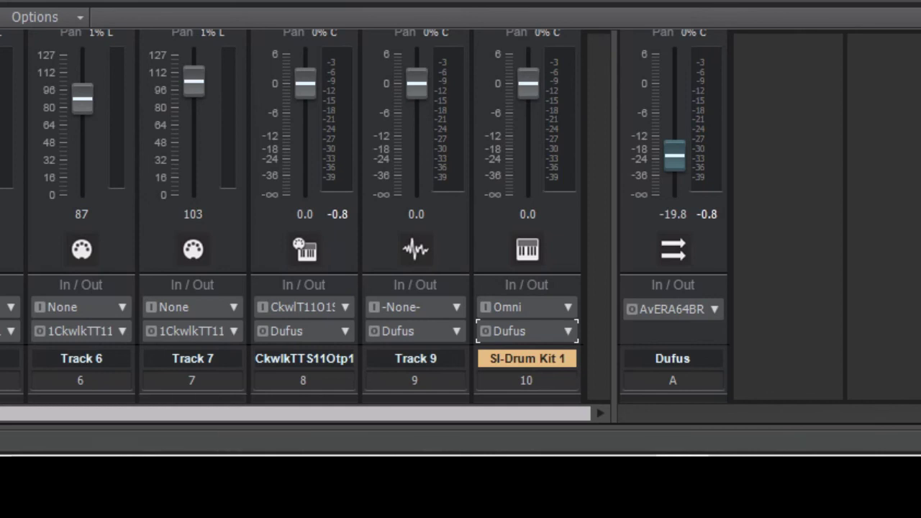
# Step: Set the output of Track 7 to 2-SI-Drum Kit 1
pyautogui.click(234, 331)
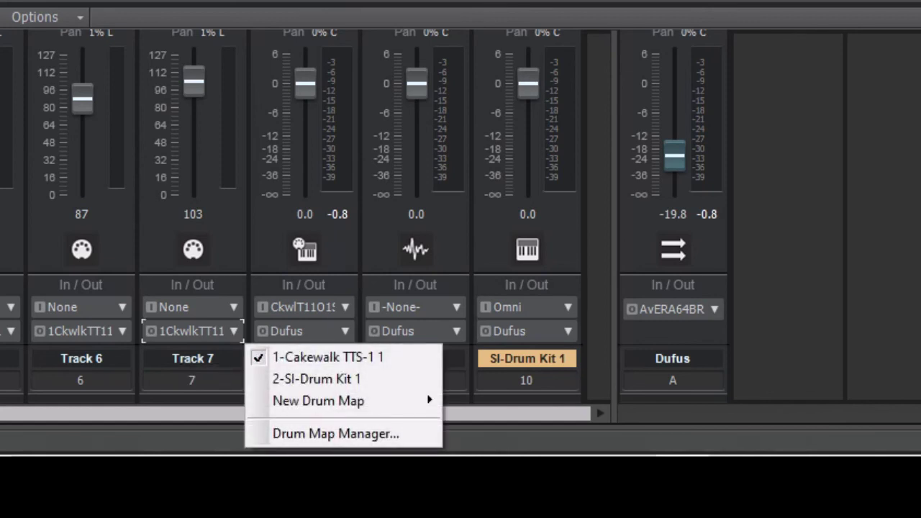
pyautogui.press('Down')
pyautogui.press('Down')
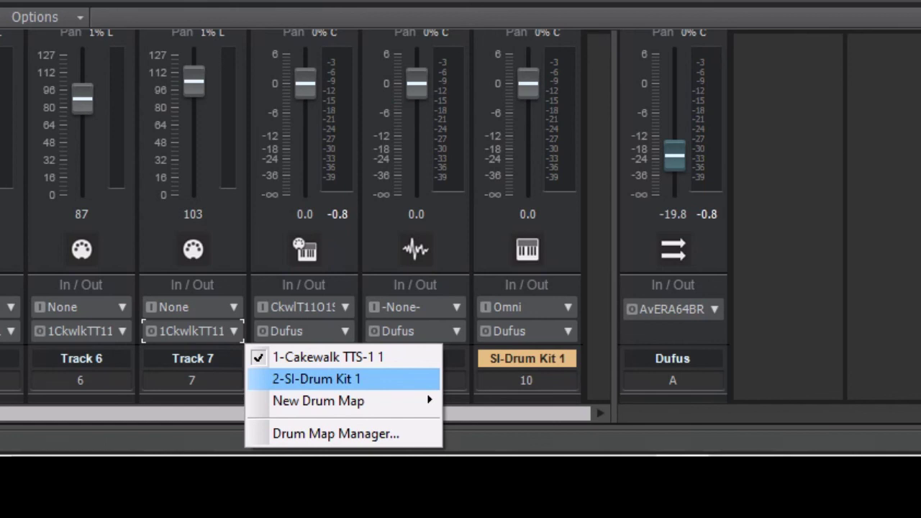
pyautogui.press('Return')
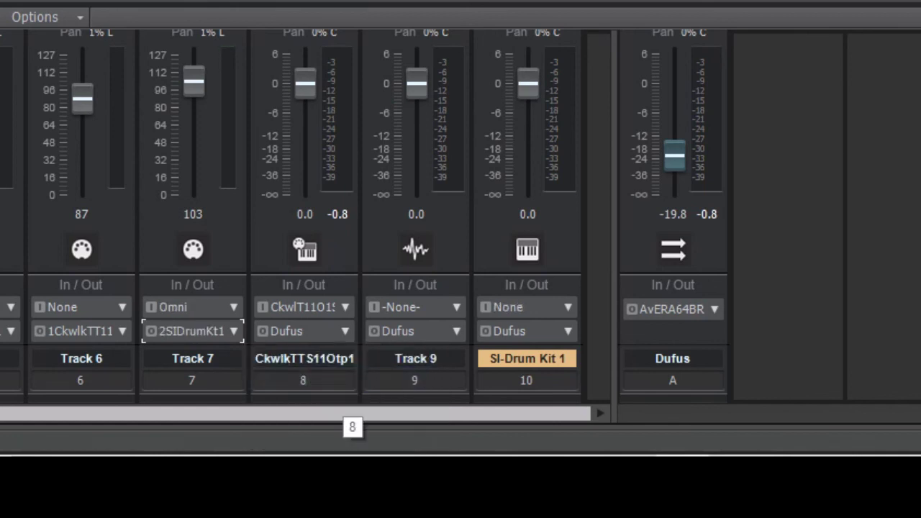
# Step: Solo the SI-Drum Kit 1 track and play the song while viewing its level meters
pyautogui.scroll(3, 597, 269)
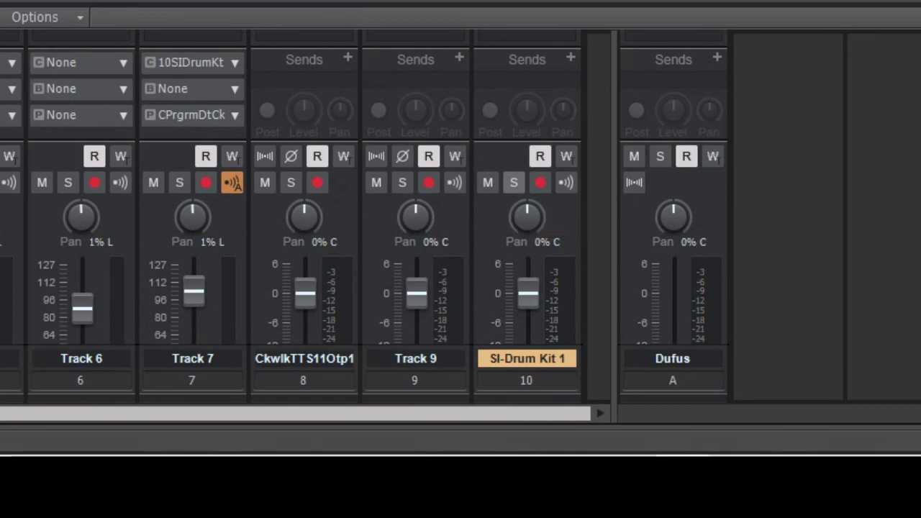
pyautogui.click(514, 182)
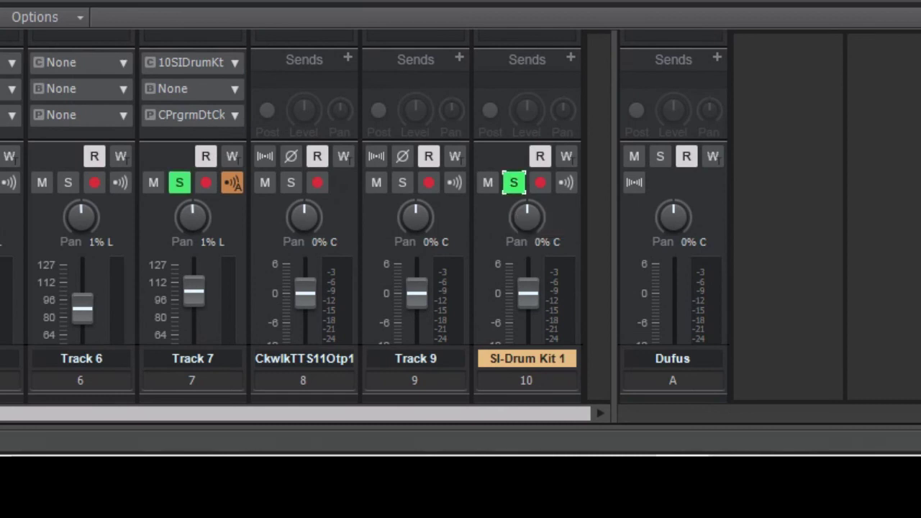
pyautogui.scroll(-3, 597, 269)
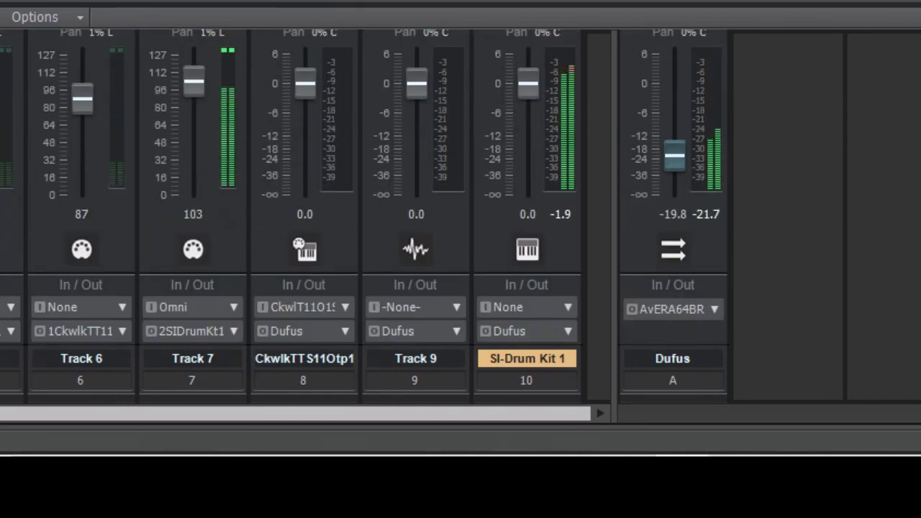
# Step: Lower the SI-Drum Kit 1 volume to about -15.2 dB and raise the Dufus bus to about -13.9 dB
pyautogui.moveTo(528, 188); pyautogui.dragTo(528, 250)
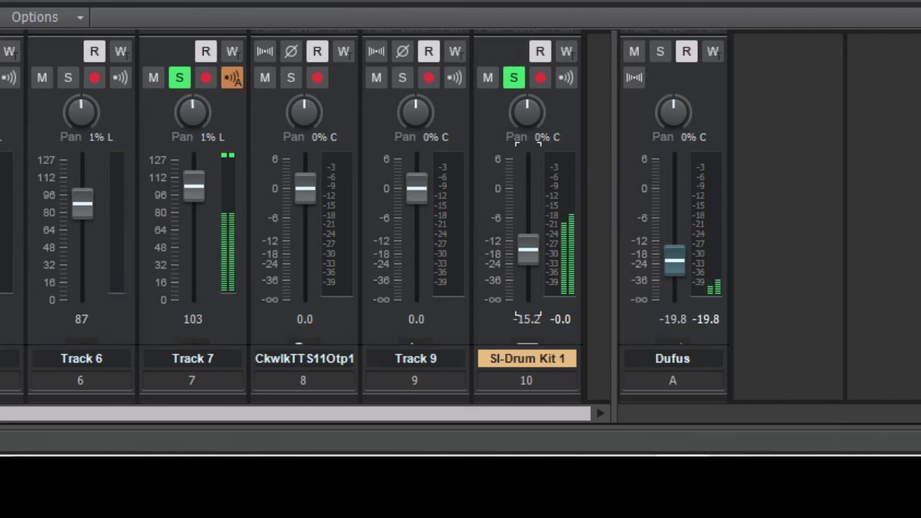
pyautogui.moveTo(674, 261); pyautogui.dragTo(675, 246)
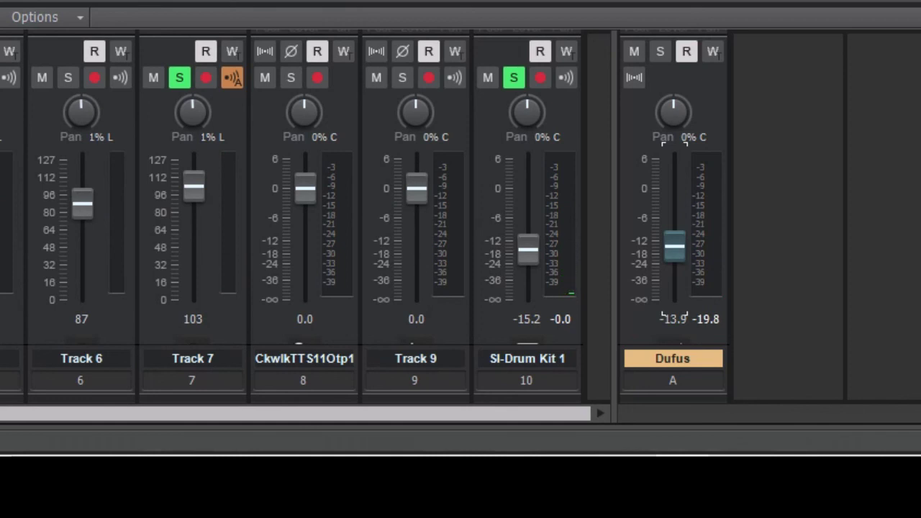
pyautogui.scroll(5, 461, 216)
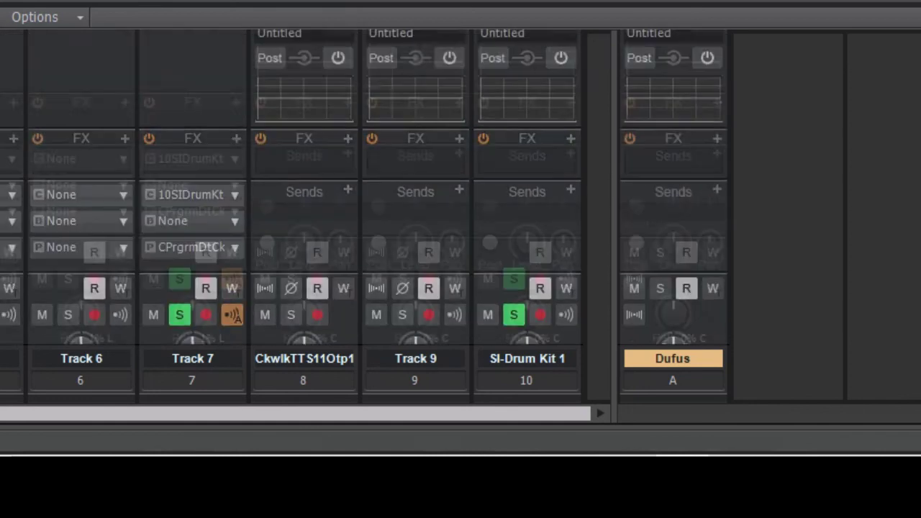
pyautogui.scroll(-7, 461, 216)
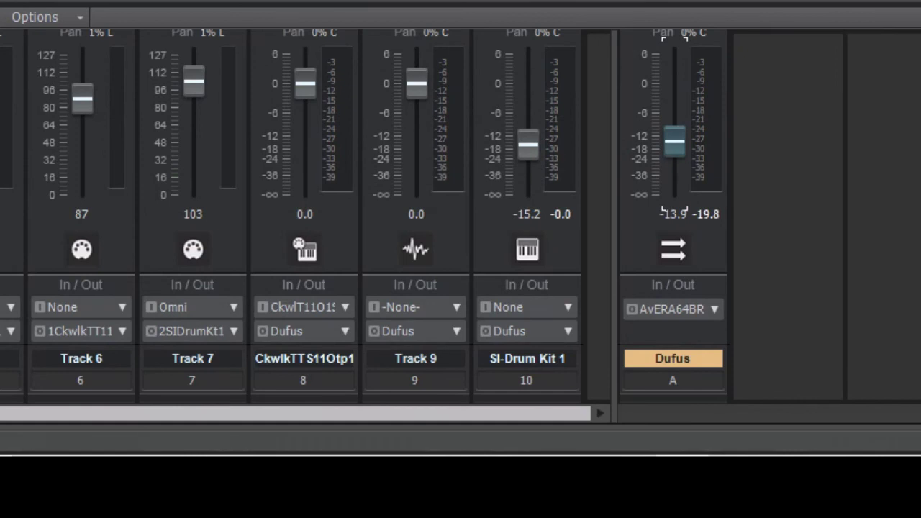